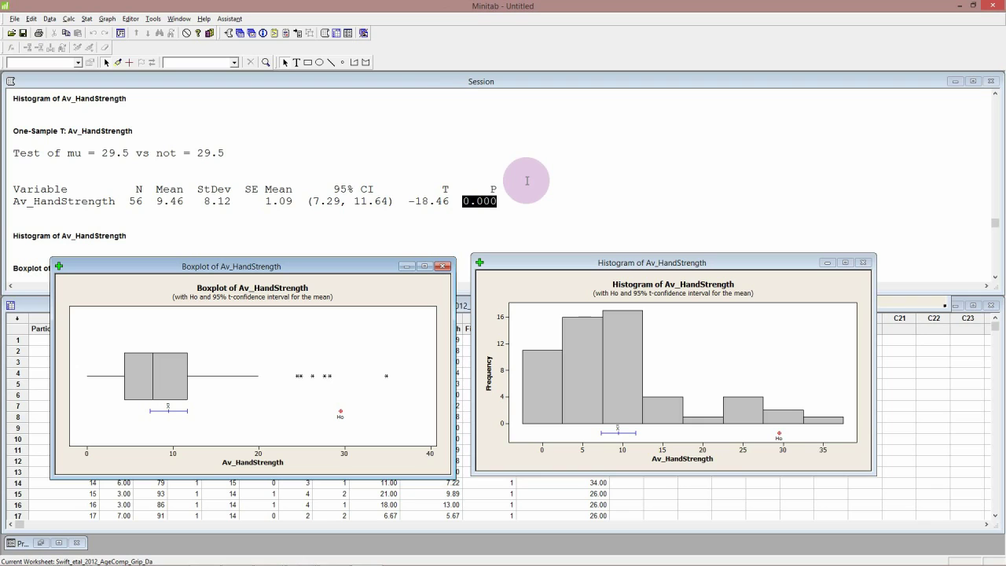
Minimize the one-sample Boxplot and Histogram graph windows.
{"action": "left_click", "coordinate": [407, 267]}
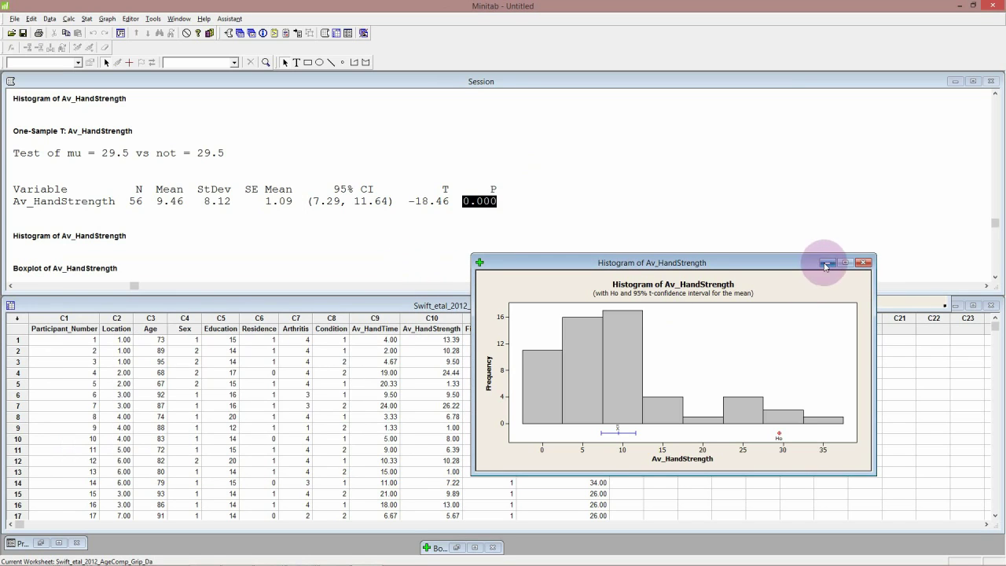
{"action": "left_click", "coordinate": [825, 264]}
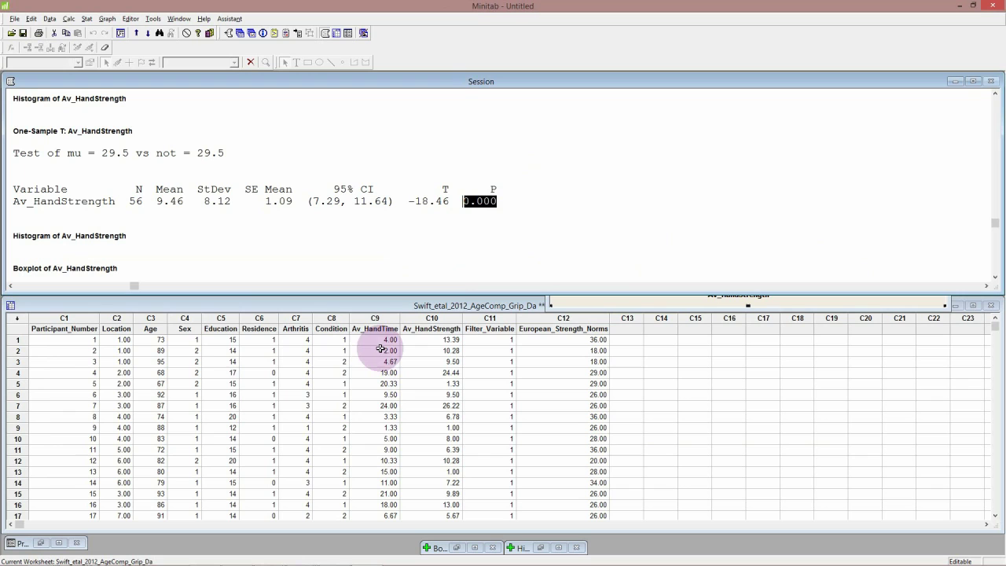
Open the Data > Code > Numeric to Text dialog.
{"action": "left_click", "coordinate": [188, 318]}
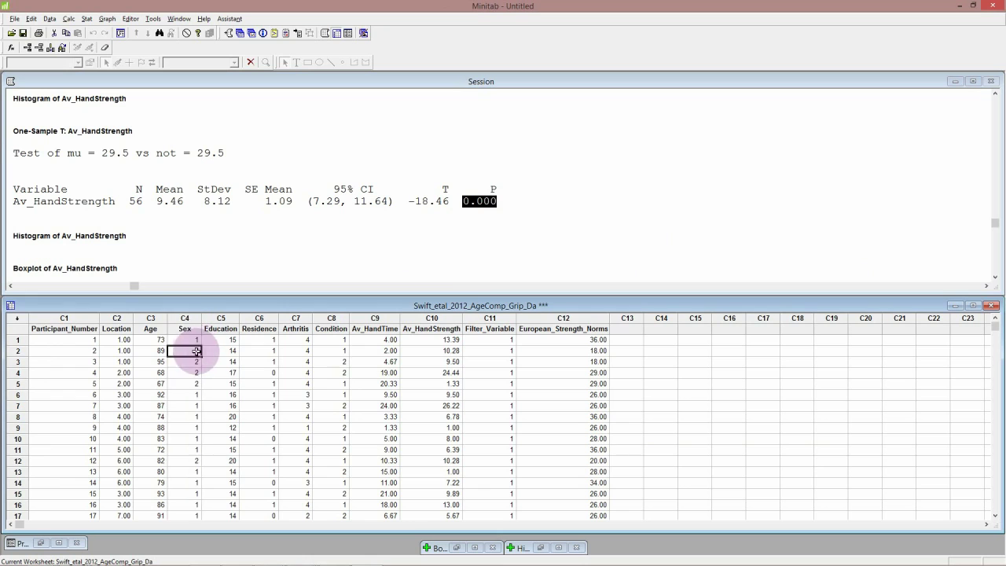
{"action": "left_click", "coordinate": [195, 346]}
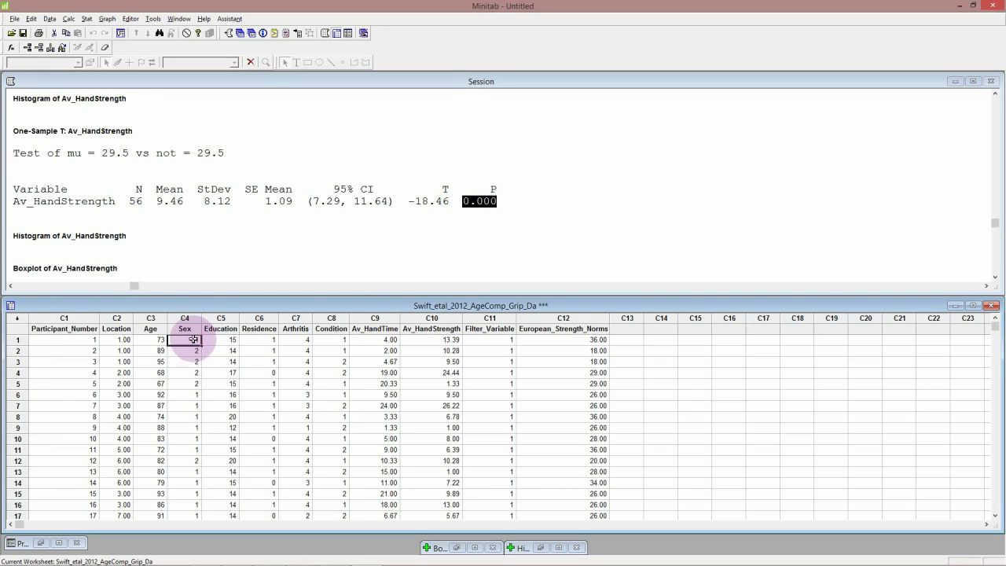
{"action": "left_click", "coordinate": [50, 18]}
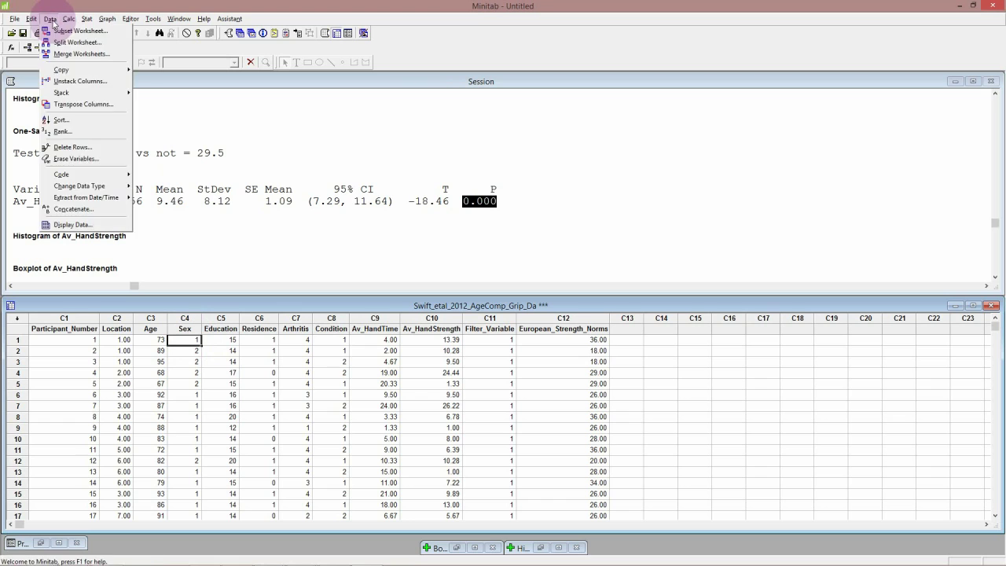
{"action": "left_click", "coordinate": [103, 173]}
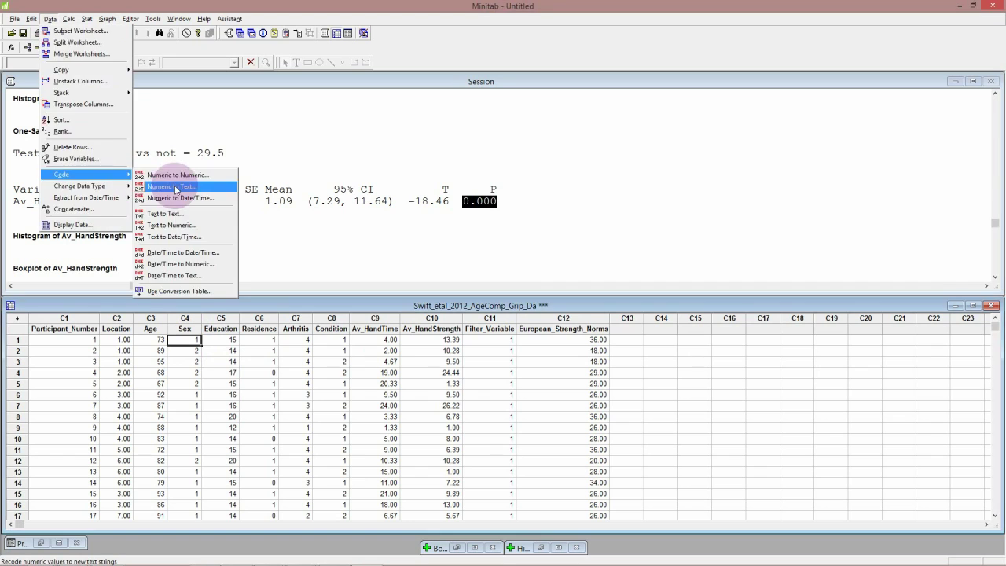
{"action": "left_click", "coordinate": [175, 188]}
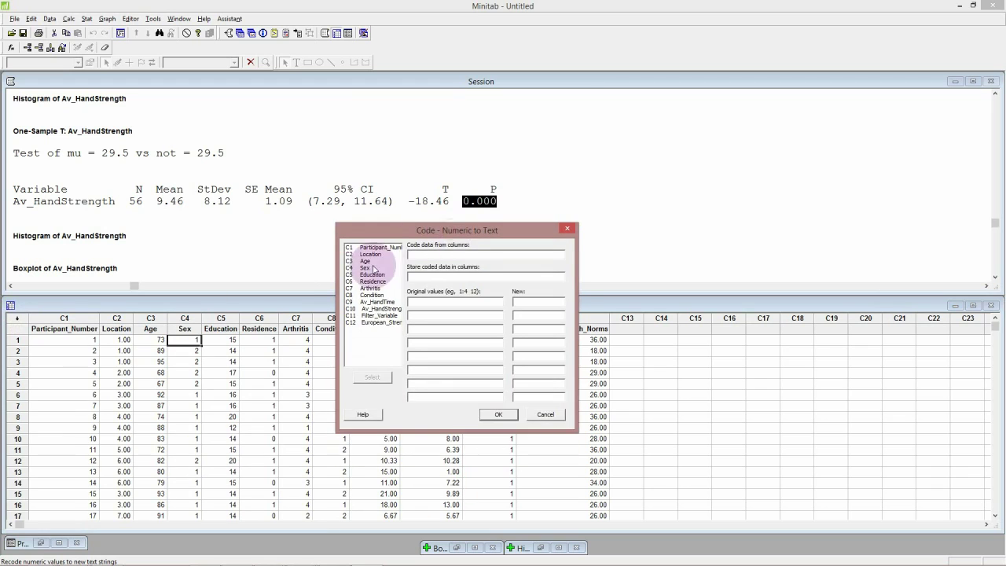
Code column C4 Sex into new column Sex2, mapping 1 to 'female' and 2 to 'male'.
{"action": "left_click", "coordinate": [371, 272]}
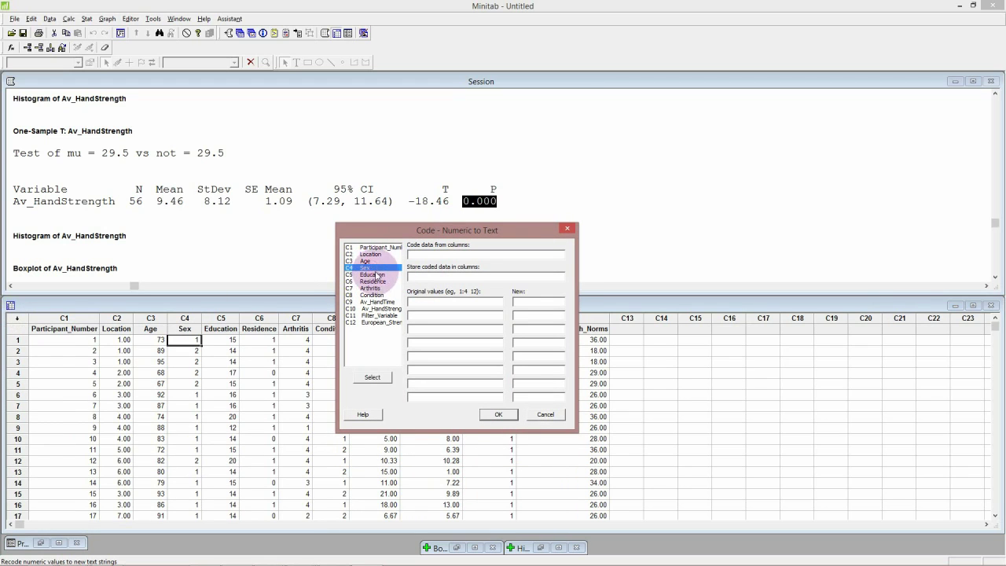
{"action": "left_click", "coordinate": [372, 377]}
{"action": "left_click", "coordinate": [422, 277]}
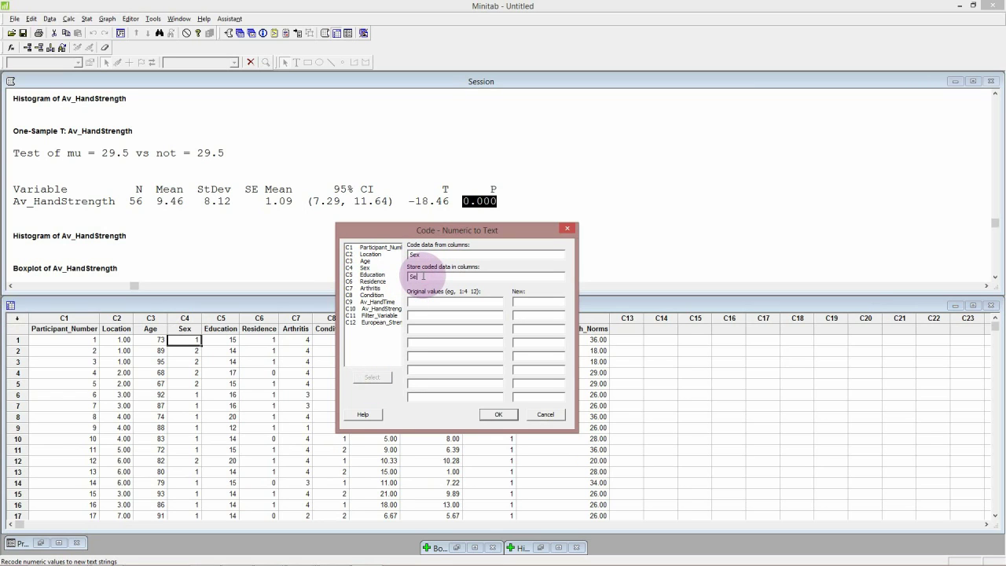
{"action": "type", "text": "Sex2"}
{"action": "left_click", "coordinate": [438, 301]}
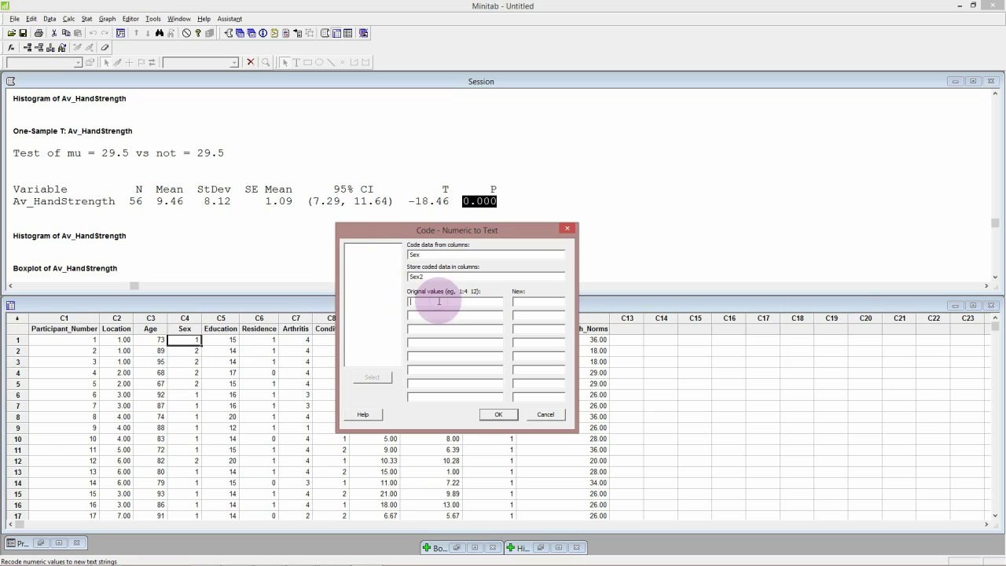
{"action": "type", "text": "1"}
{"action": "left_click", "coordinate": [544, 303]}
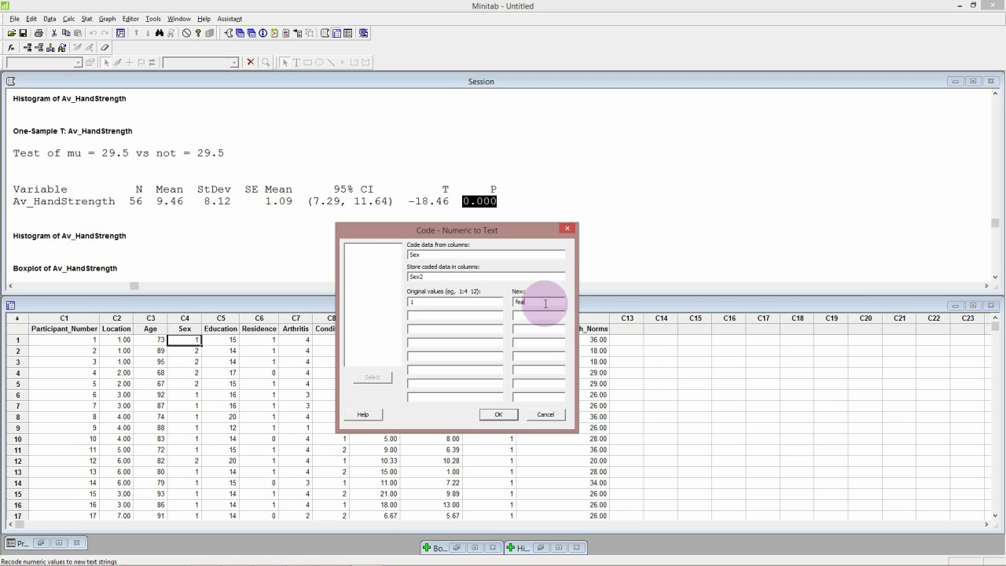
{"action": "type", "text": "female"}
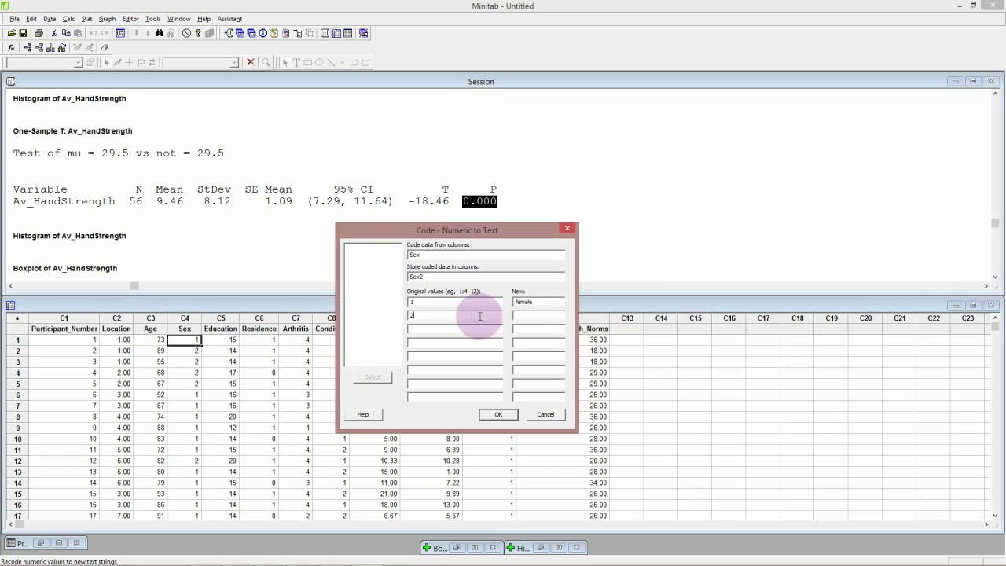
{"action": "left_click", "coordinate": [479, 316]}
{"action": "type", "text": "2"}
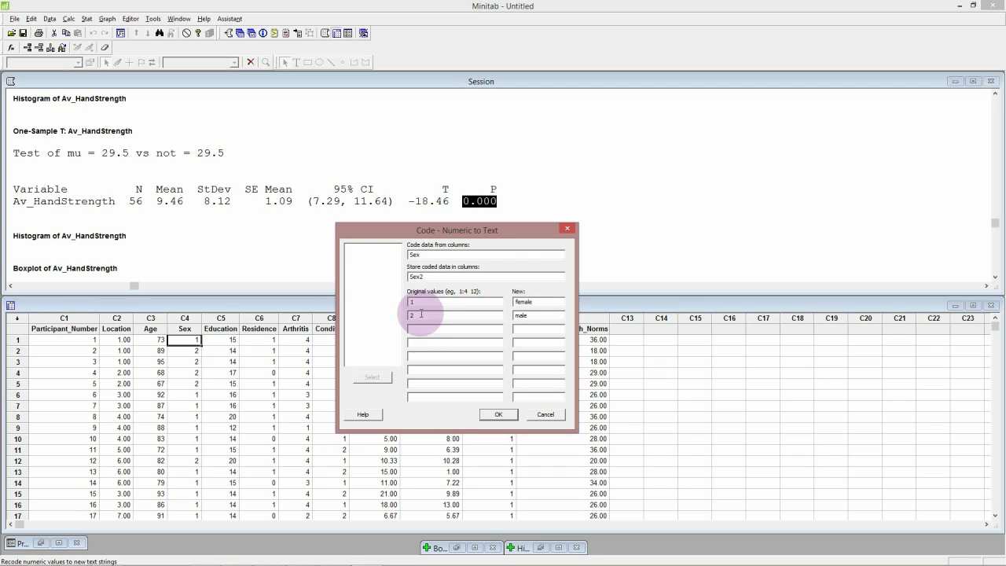
{"action": "left_click", "coordinate": [501, 414]}
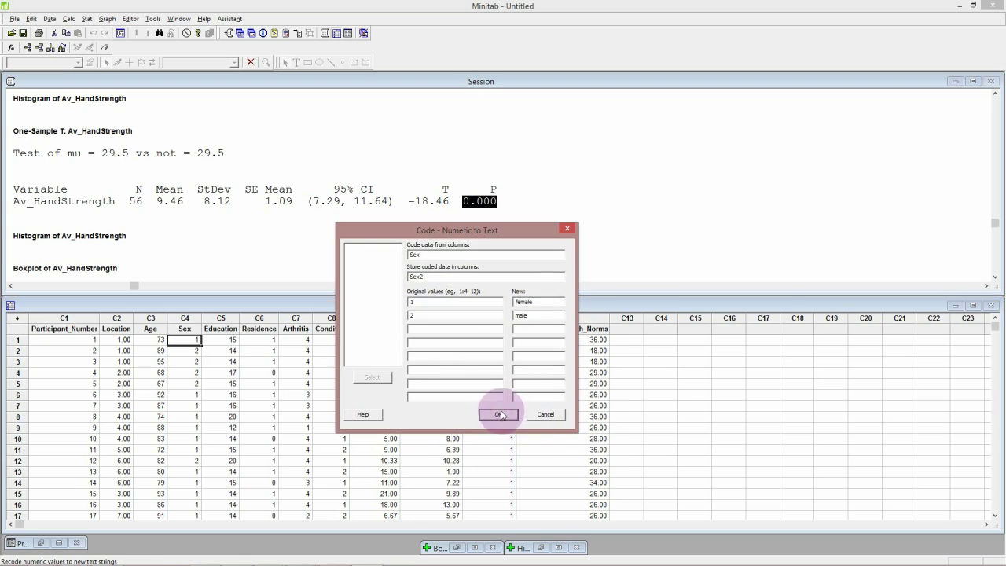
{"action": "left_click", "coordinate": [497, 414]}
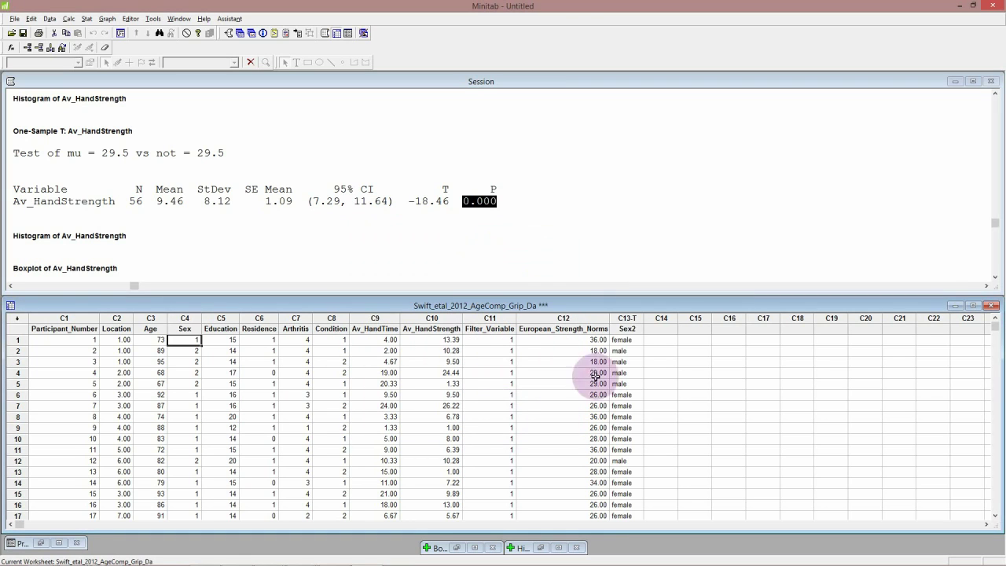
{"action": "left_click", "coordinate": [636, 327]}
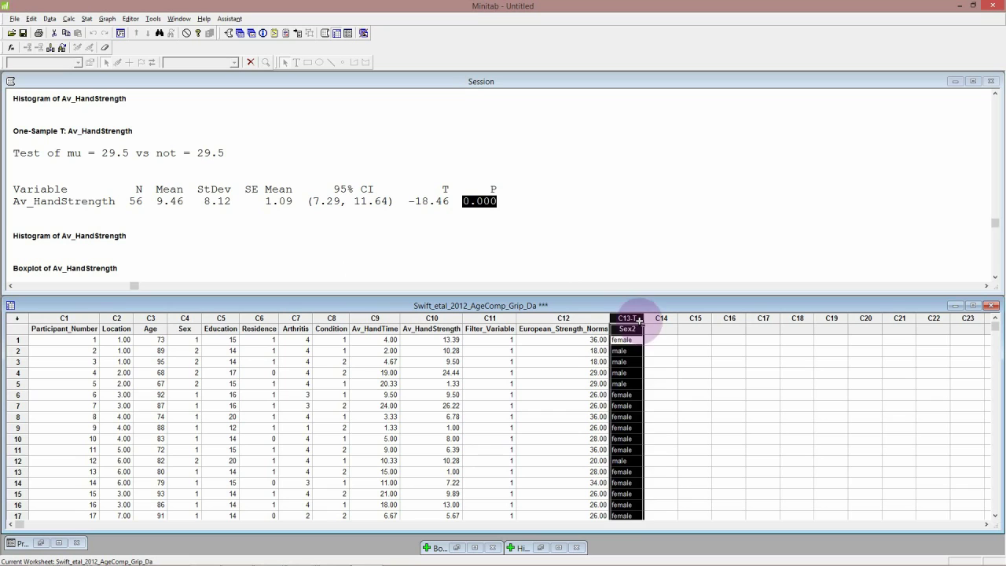
{"action": "left_click", "coordinate": [640, 323]}
{"action": "left_click", "coordinate": [643, 323]}
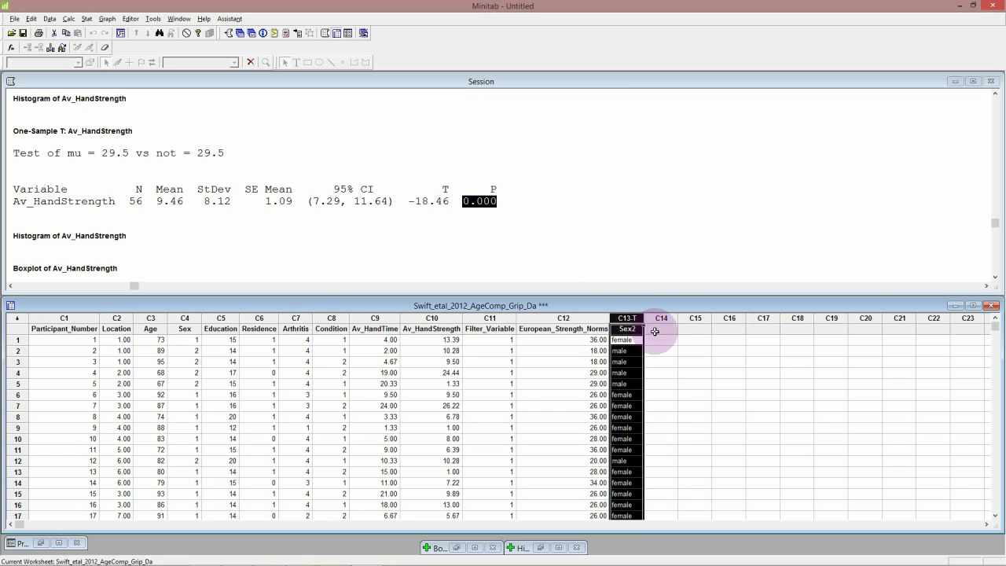
{"action": "left_click", "coordinate": [651, 330]}
{"action": "left_click", "coordinate": [629, 322]}
{"action": "left_click", "coordinate": [650, 330]}
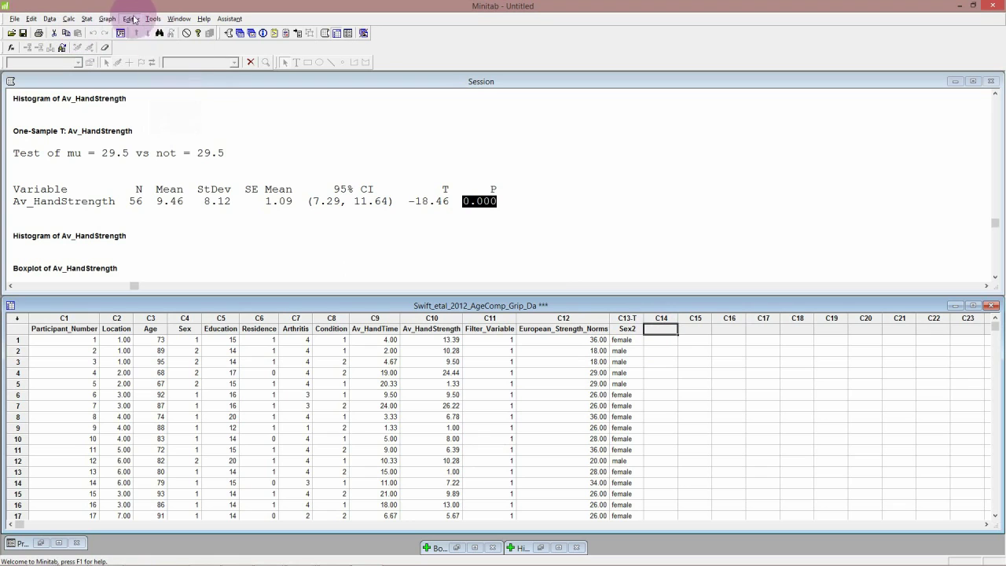
Choose Graph > Boxplot and pick the One Y With Groups type.
{"action": "left_click", "coordinate": [107, 18]}
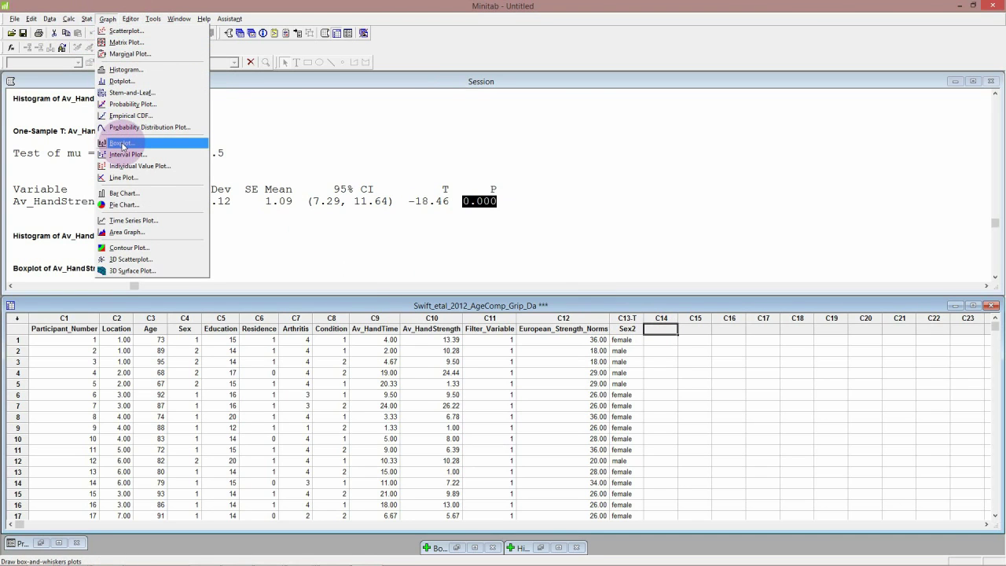
{"action": "left_click", "coordinate": [122, 143]}
{"action": "left_click", "coordinate": [472, 253]}
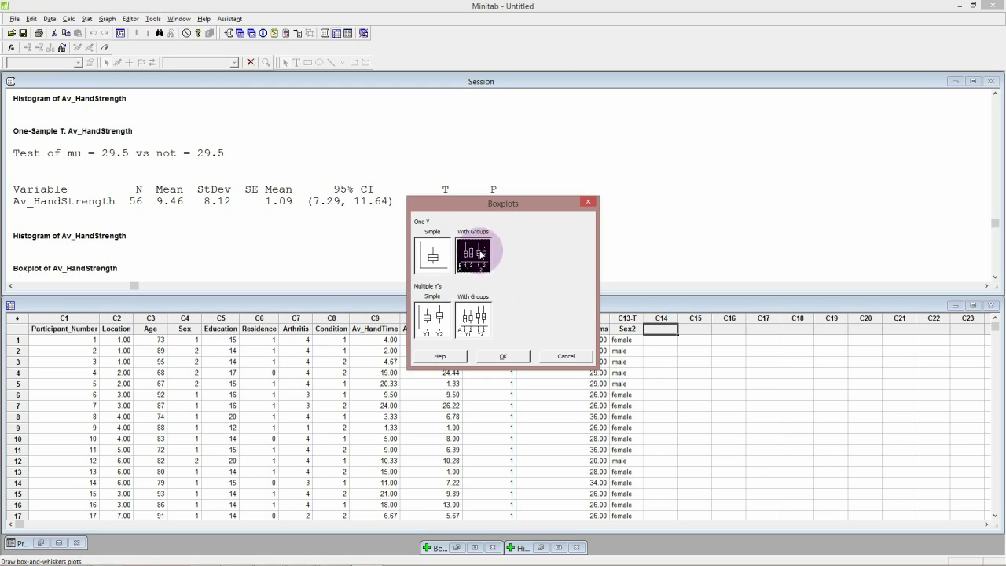
Plot Av_HandStrength as the graph variable with Sex2 as the grouping variable.
{"action": "left_click", "coordinate": [503, 356]}
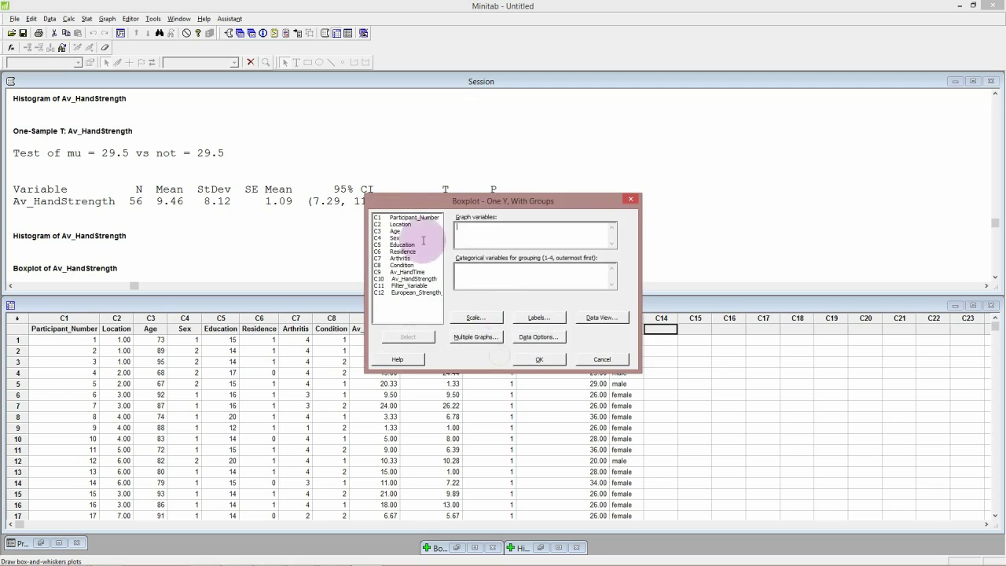
{"action": "double_click", "coordinate": [414, 278]}
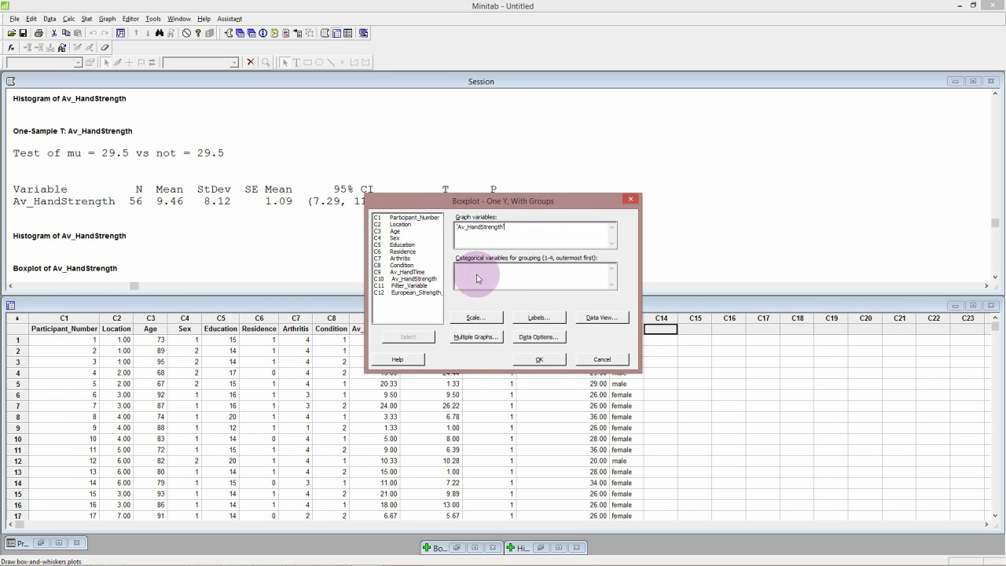
{"action": "left_click", "coordinate": [414, 281]}
{"action": "left_click", "coordinate": [475, 274]}
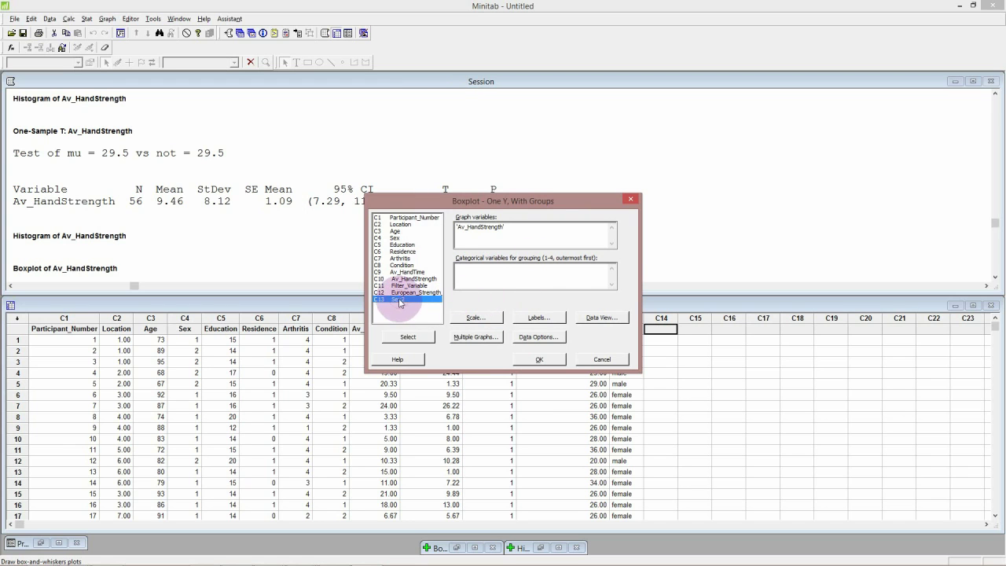
{"action": "double_click", "coordinate": [399, 299]}
{"action": "left_click", "coordinate": [528, 361]}
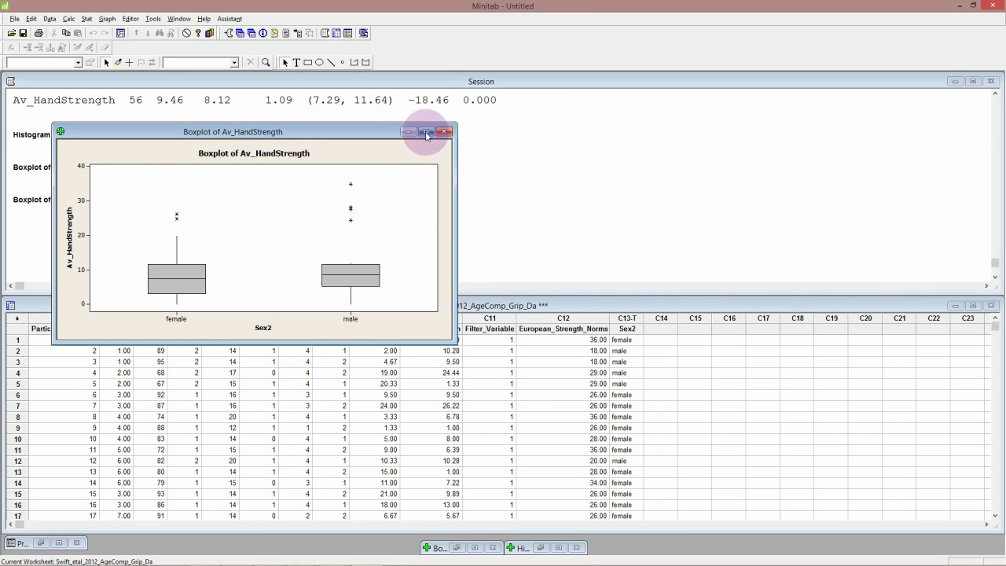
Maximize the grouped boxplot, then restore it and move it to the lower right.
{"action": "left_click", "coordinate": [425, 131]}
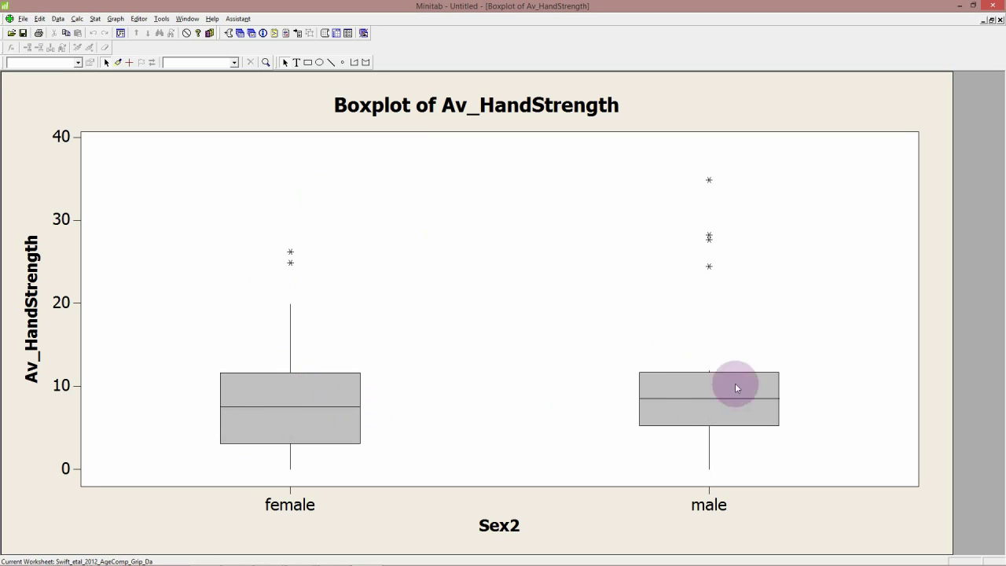
{"action": "left_click", "coordinate": [991, 20]}
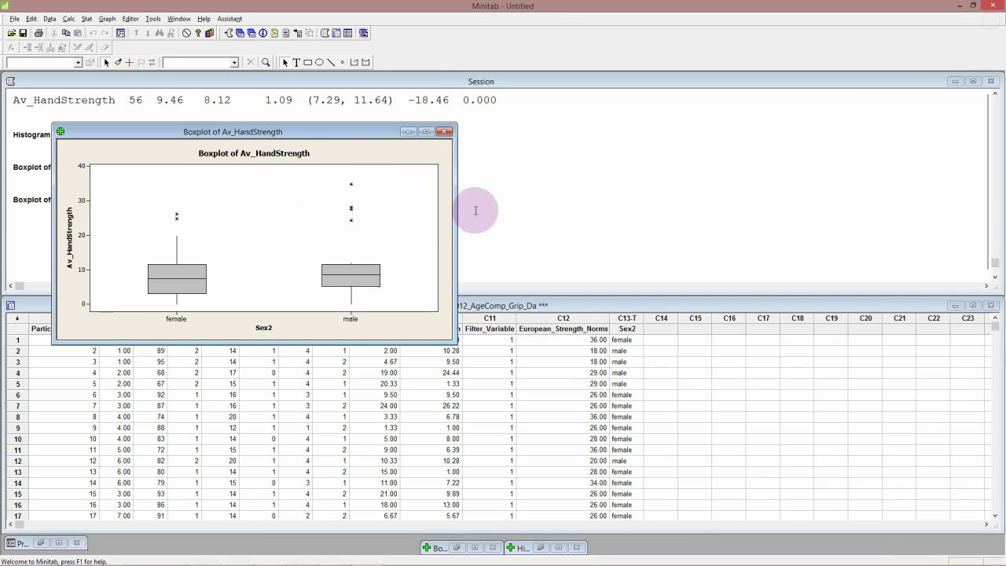
{"action": "left_click_drag", "start_coordinate": [326, 134], "coordinate": [746, 308]}
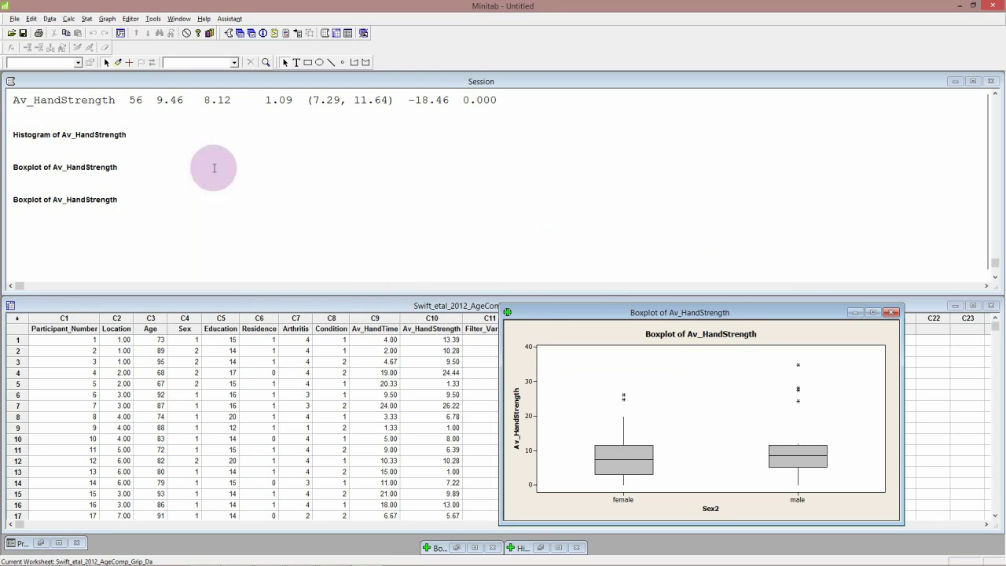
Open Stat > Basic Statistics > 2-Sample t.
{"action": "left_click", "coordinate": [87, 19]}
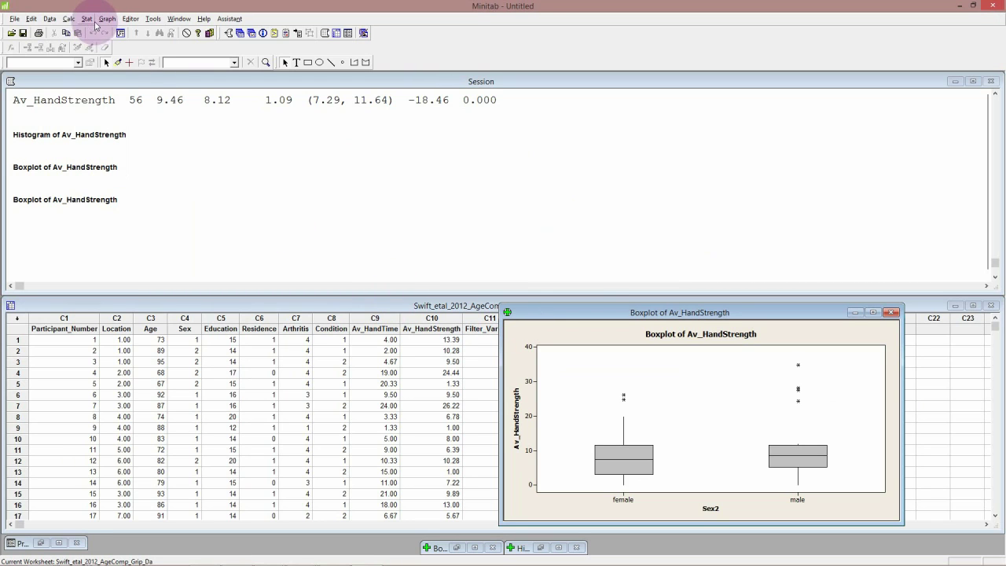
{"action": "left_click", "coordinate": [102, 19]}
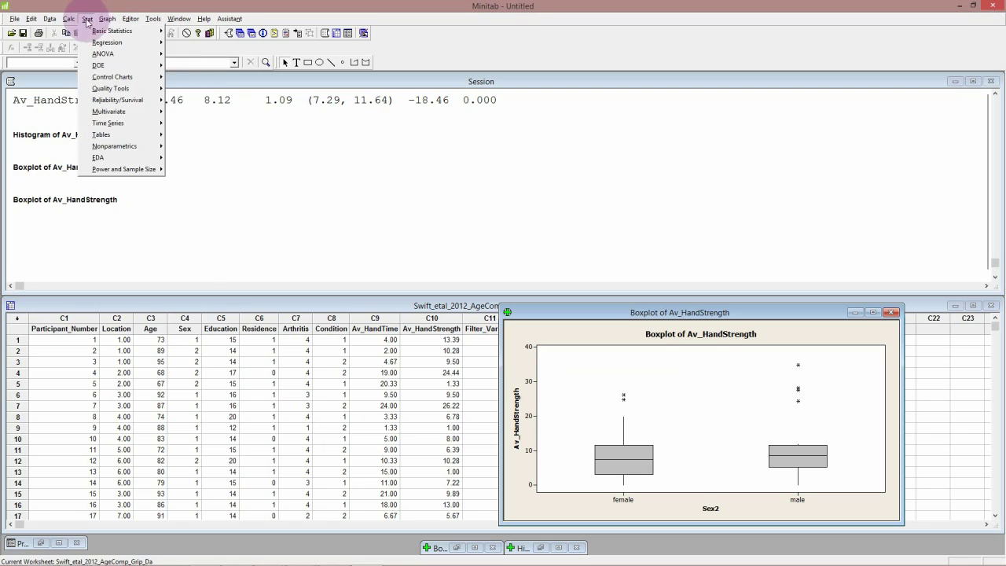
{"action": "mouse_move", "coordinate": [88, 21]}
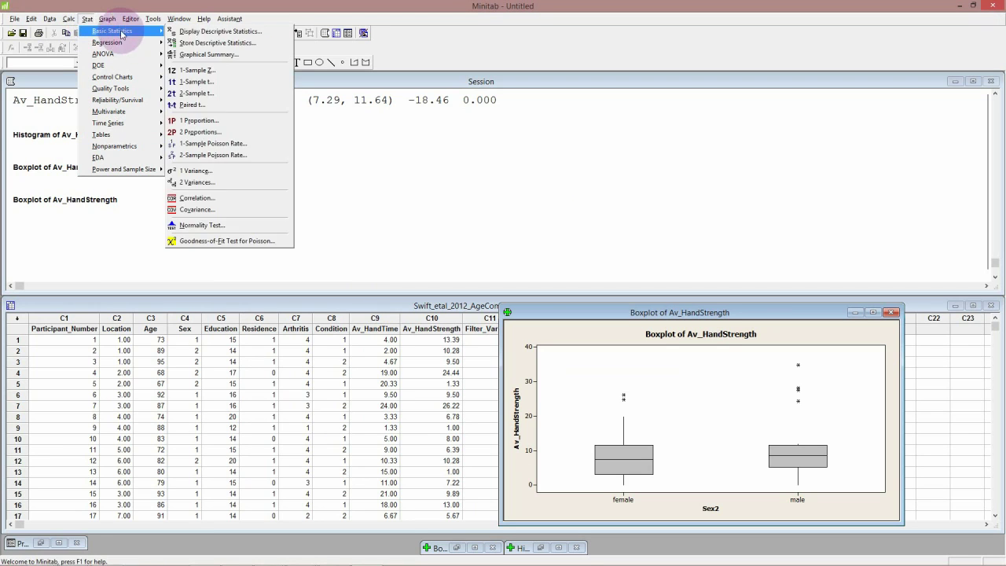
{"action": "mouse_move", "coordinate": [118, 30]}
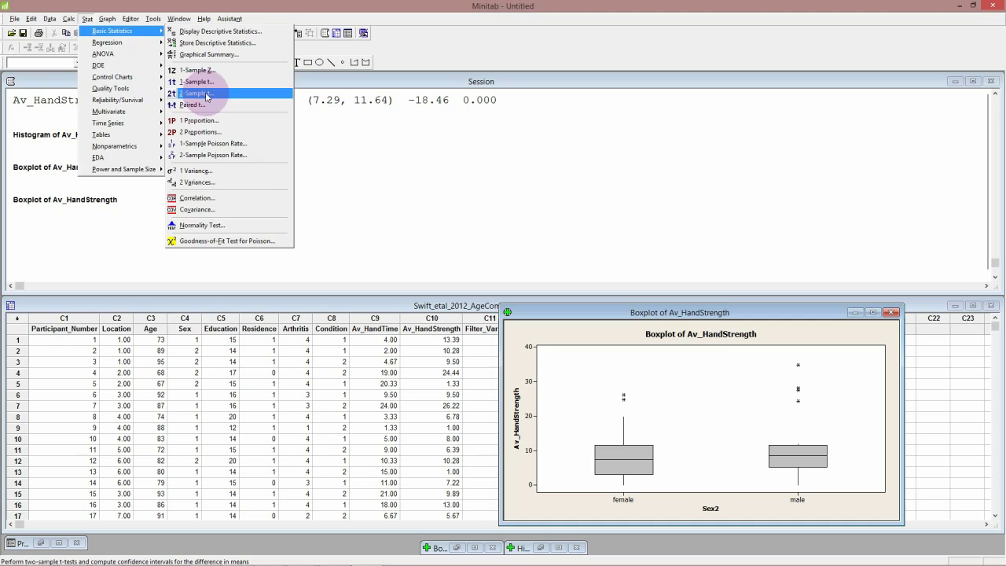
{"action": "left_click", "coordinate": [201, 97]}
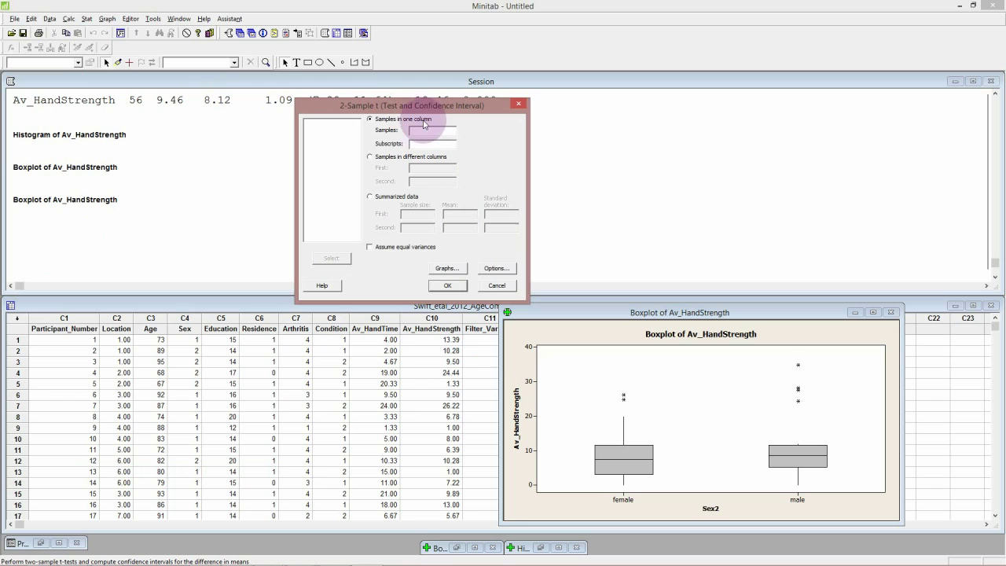
Set Samples to Av_HandStrength, Subscripts to Sex2, assume equal variances, and open Graphs.
{"action": "left_click", "coordinate": [420, 131]}
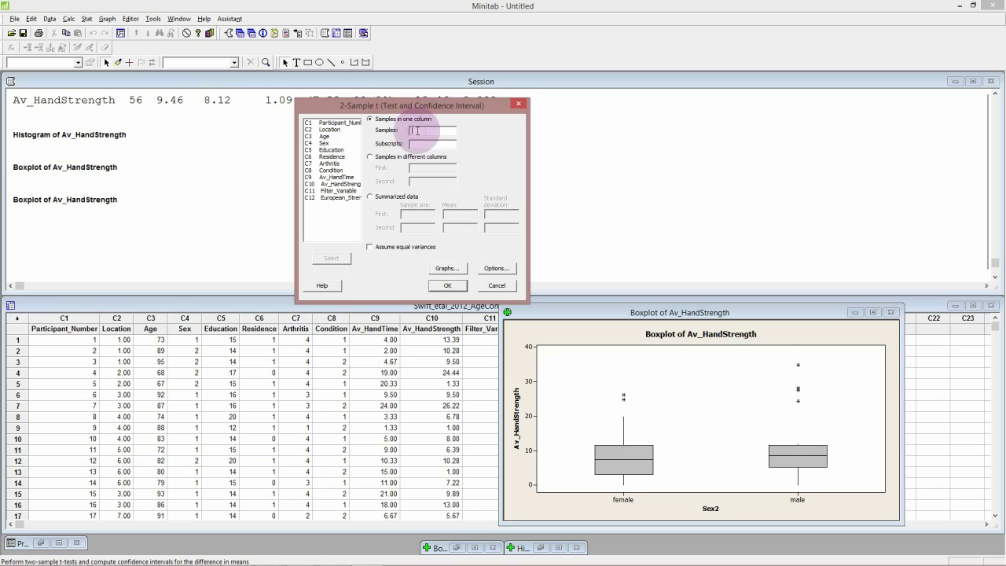
{"action": "double_click", "coordinate": [343, 184]}
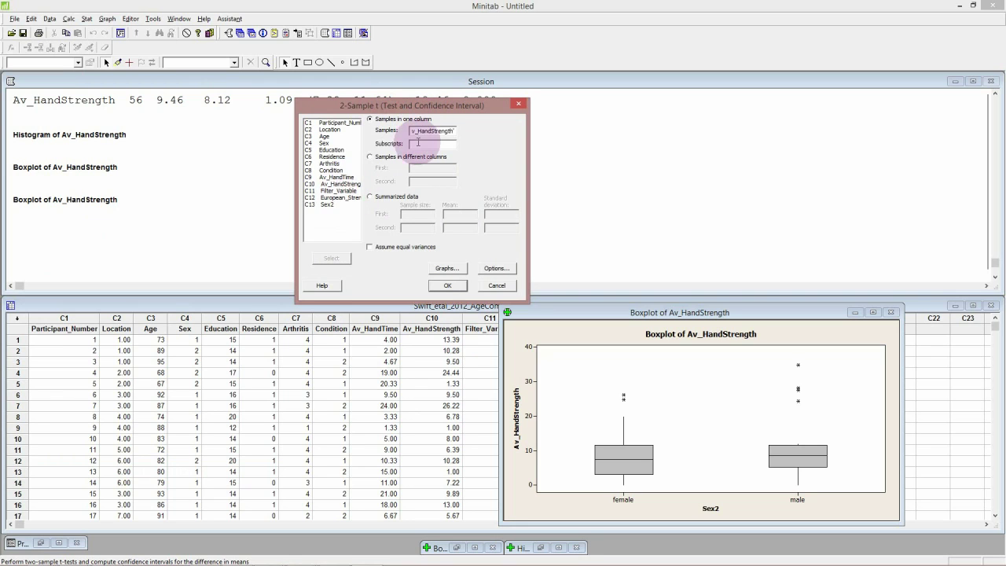
{"action": "left_click", "coordinate": [418, 143]}
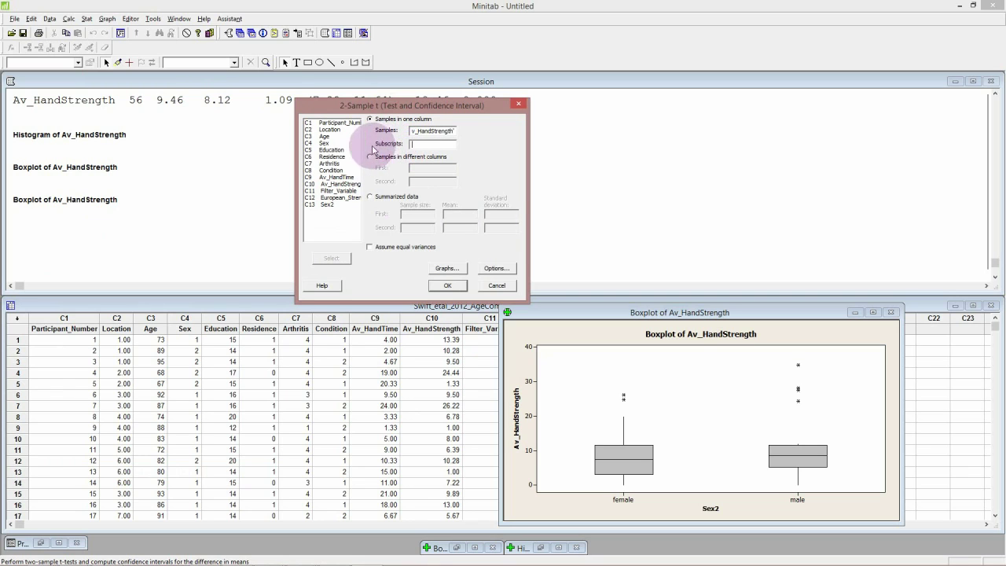
{"action": "double_click", "coordinate": [327, 205]}
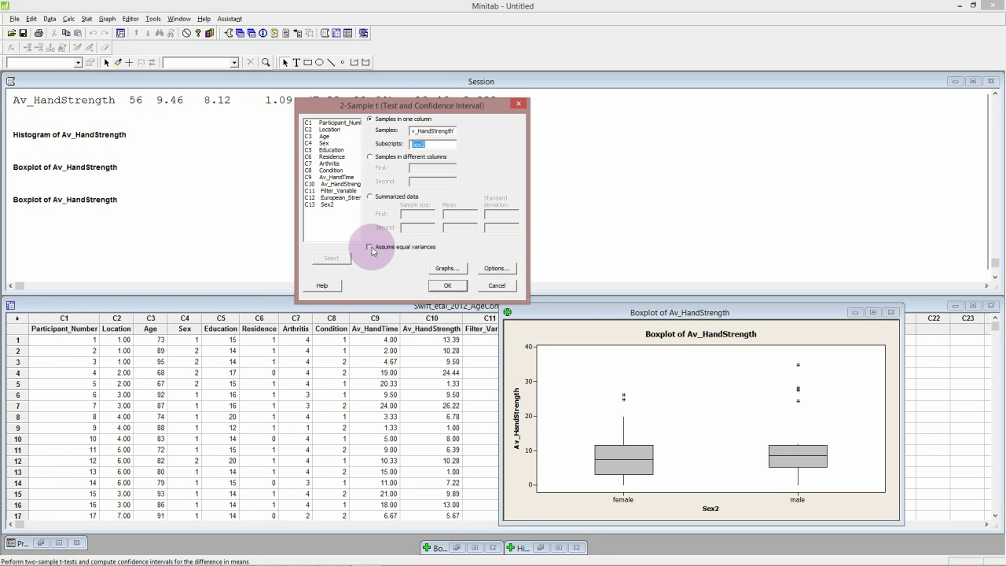
{"action": "left_click", "coordinate": [370, 249]}
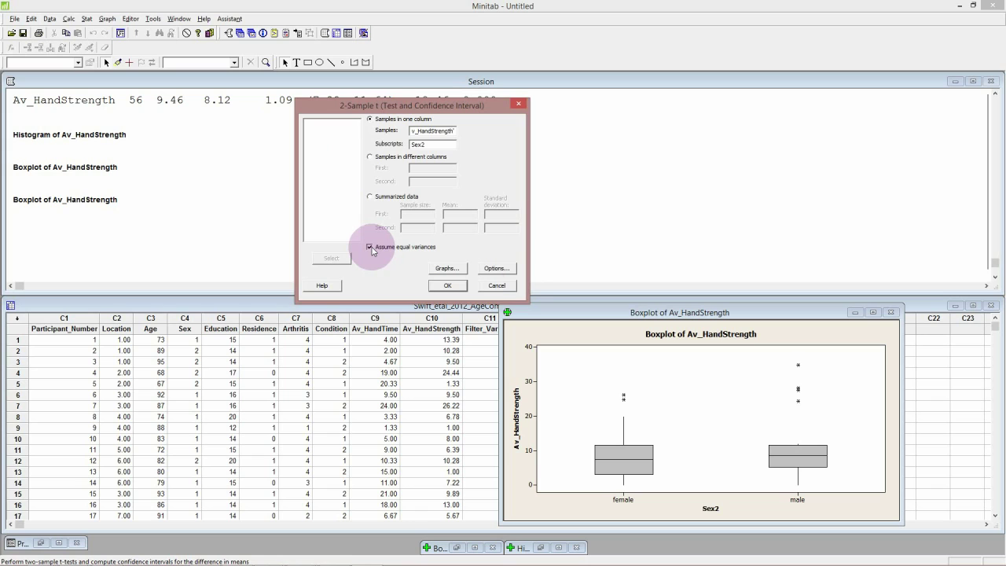
{"action": "left_click", "coordinate": [456, 269]}
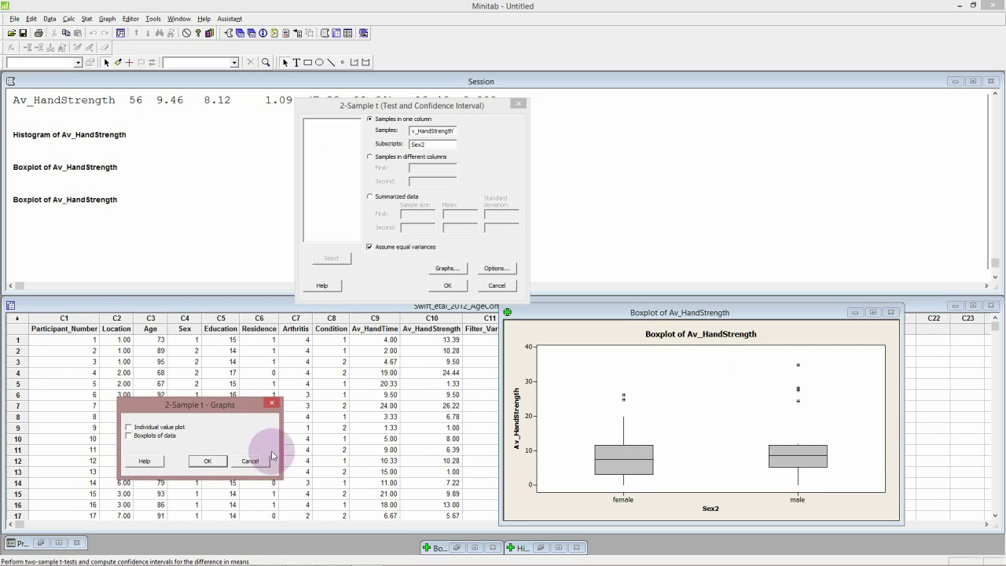
{"action": "left_click", "coordinate": [274, 403]}
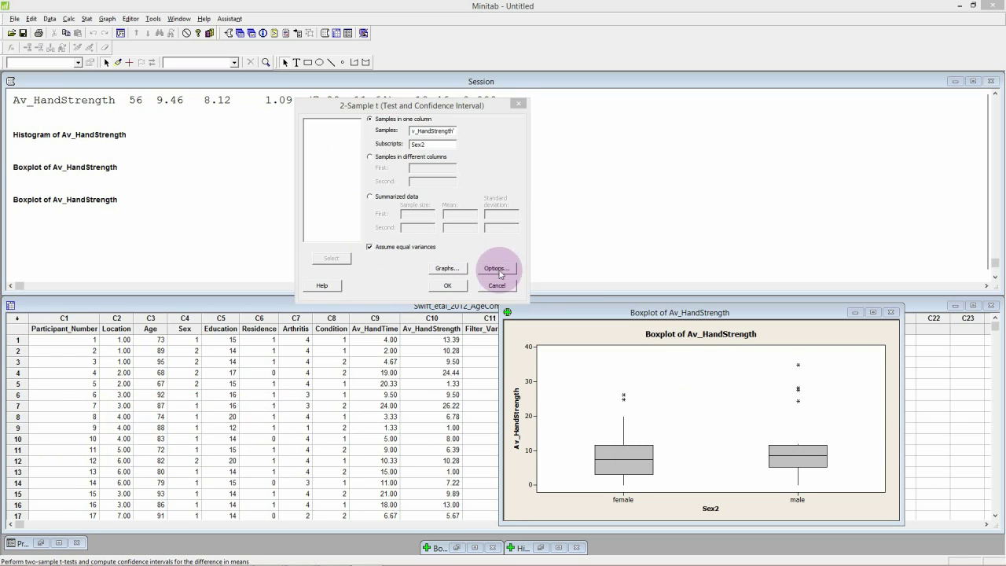
{"action": "left_click", "coordinate": [496, 268]}
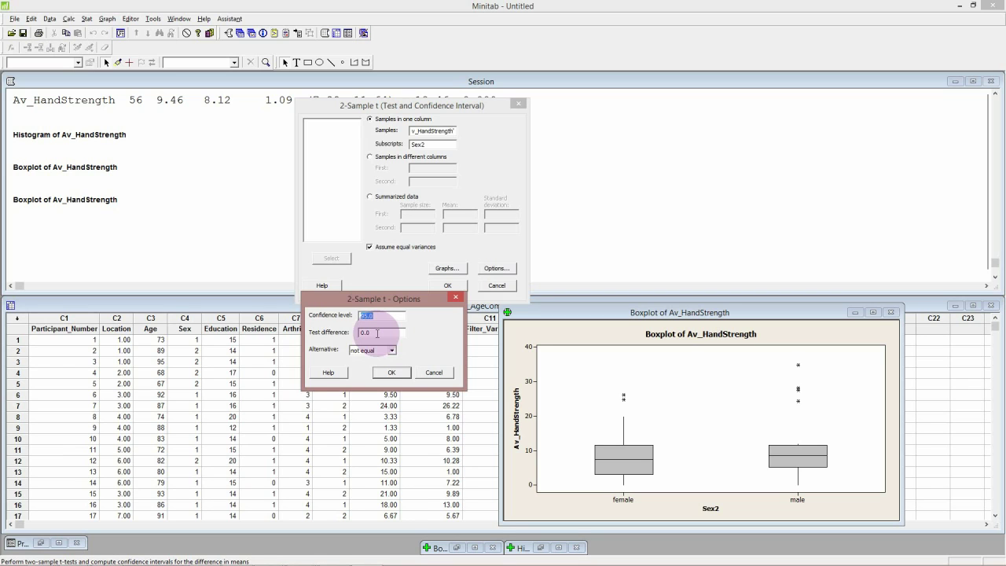
{"action": "left_click", "coordinate": [391, 351]}
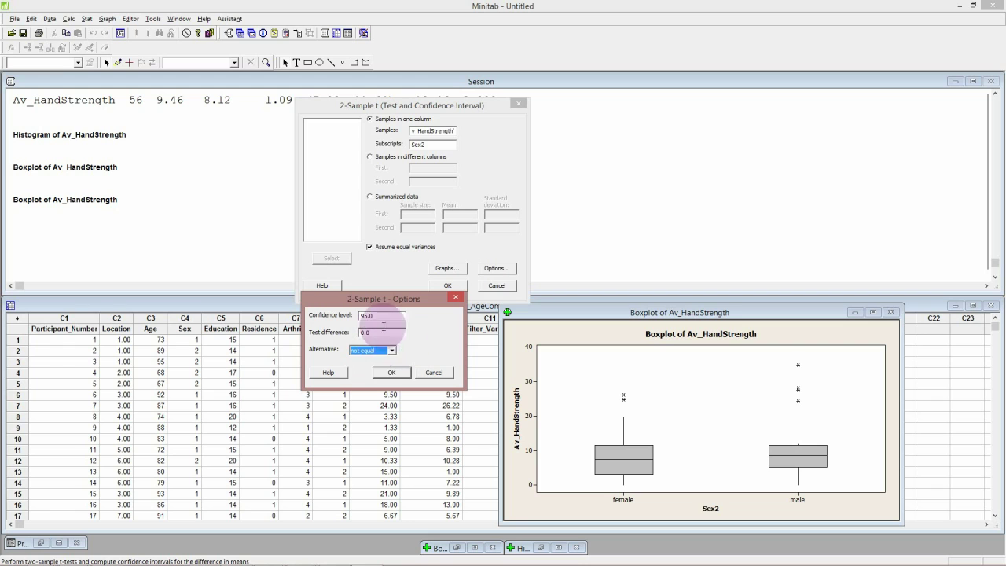
{"action": "left_click", "coordinate": [391, 372]}
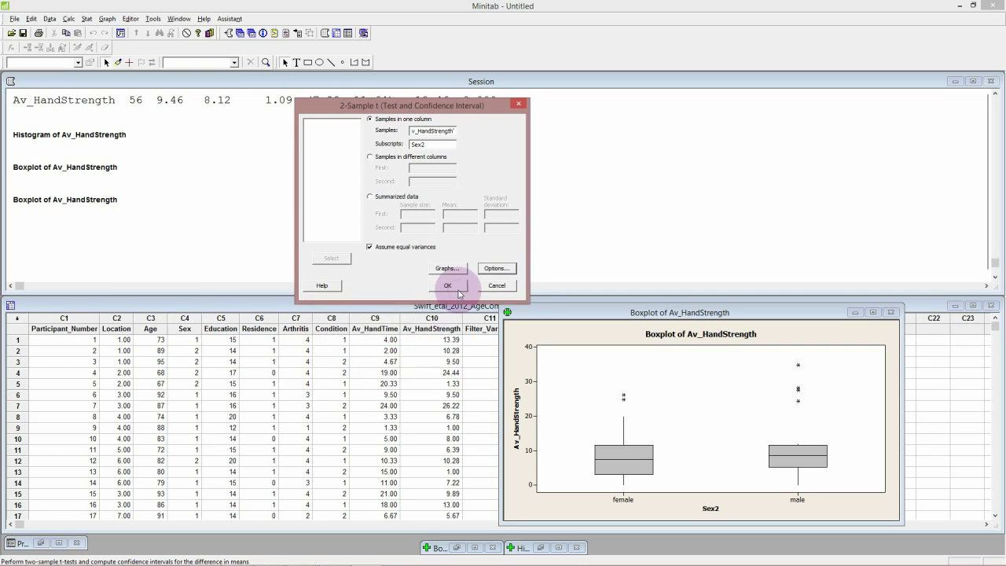
Run the t-test and highlight the difference line, estimate, hypothesised 0 and T-Test phrase.
{"action": "left_click", "coordinate": [448, 286]}
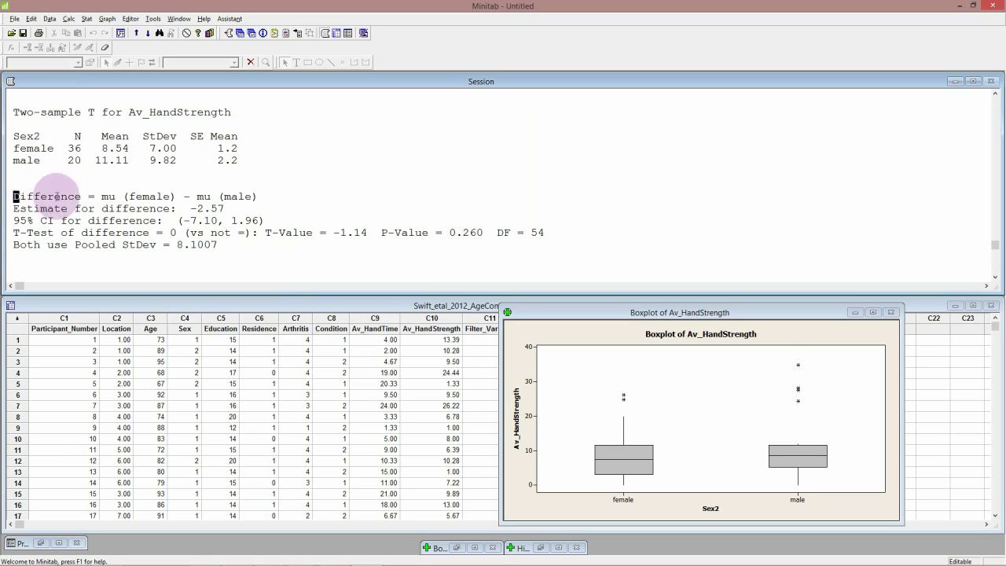
{"action": "left_click_drag", "start_coordinate": [14, 196], "coordinate": [259, 197]}
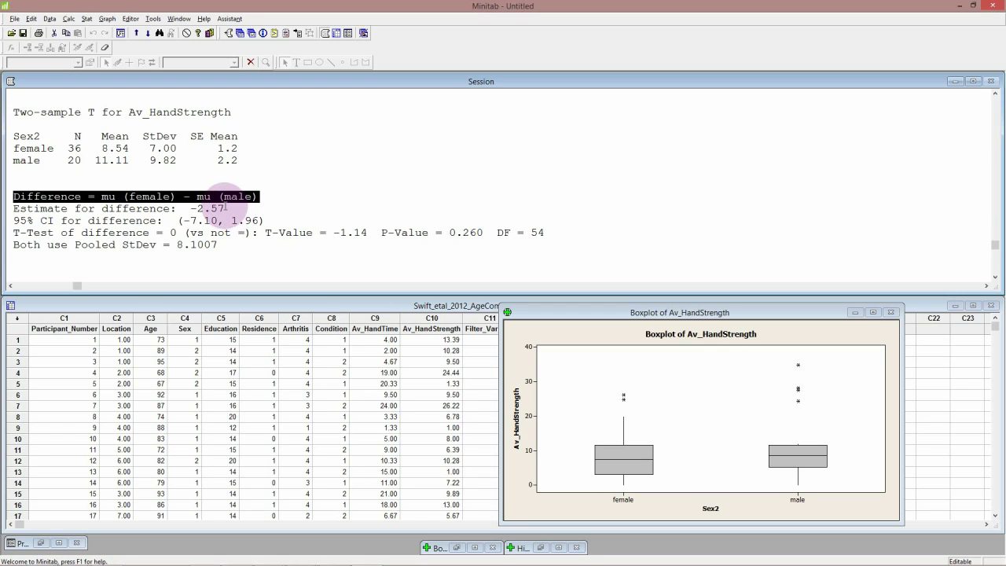
{"action": "left_click", "coordinate": [226, 208]}
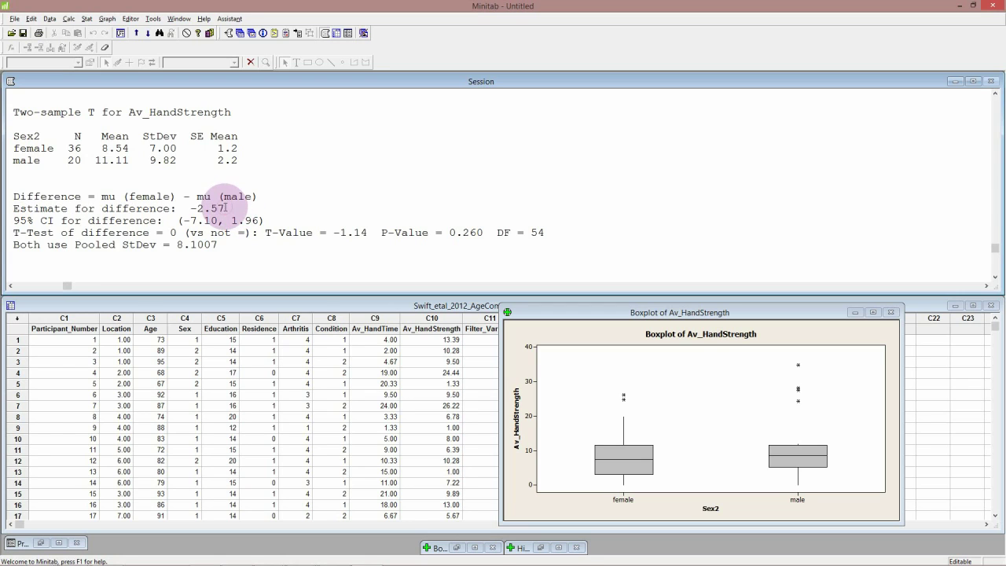
{"action": "left_click_drag", "start_coordinate": [225, 207], "coordinate": [191, 208]}
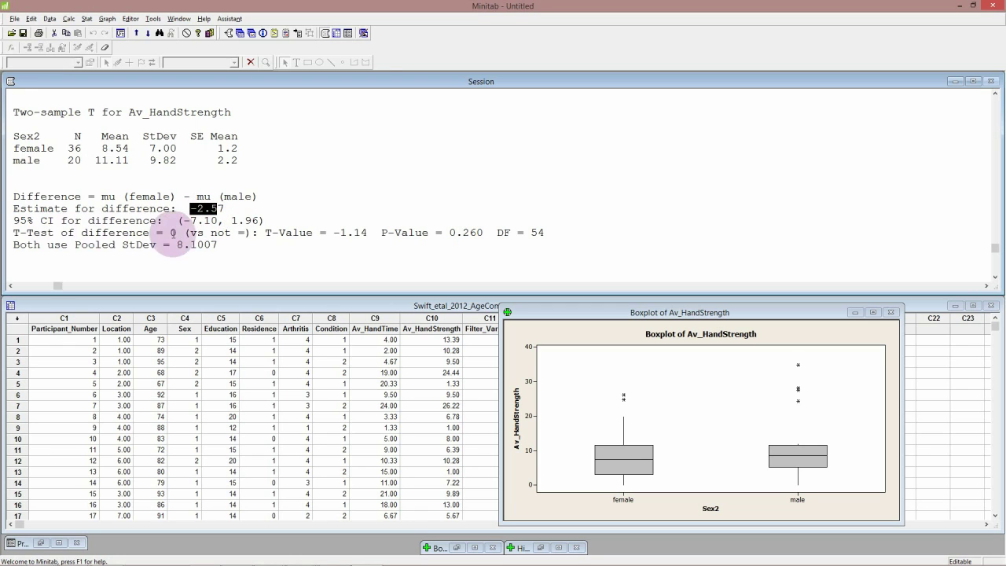
{"action": "left_click_drag", "start_coordinate": [179, 234], "coordinate": [150, 233]}
{"action": "left_click_drag", "start_coordinate": [75, 236], "coordinate": [9, 233]}
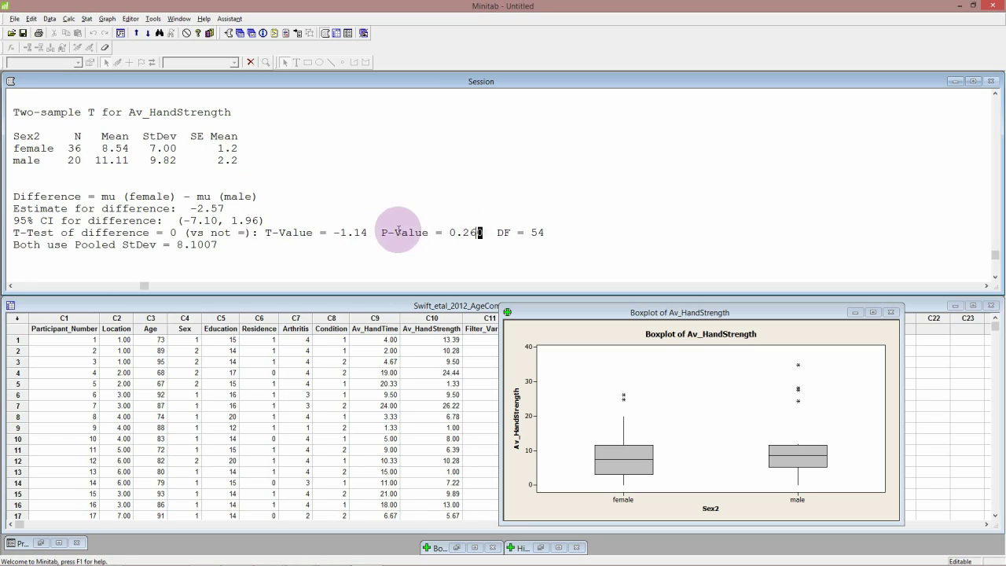
Select 'P-Value = 0.260' in the session output, then click back into the worksheet.
{"action": "left_click_drag", "start_coordinate": [485, 232], "coordinate": [382, 232]}
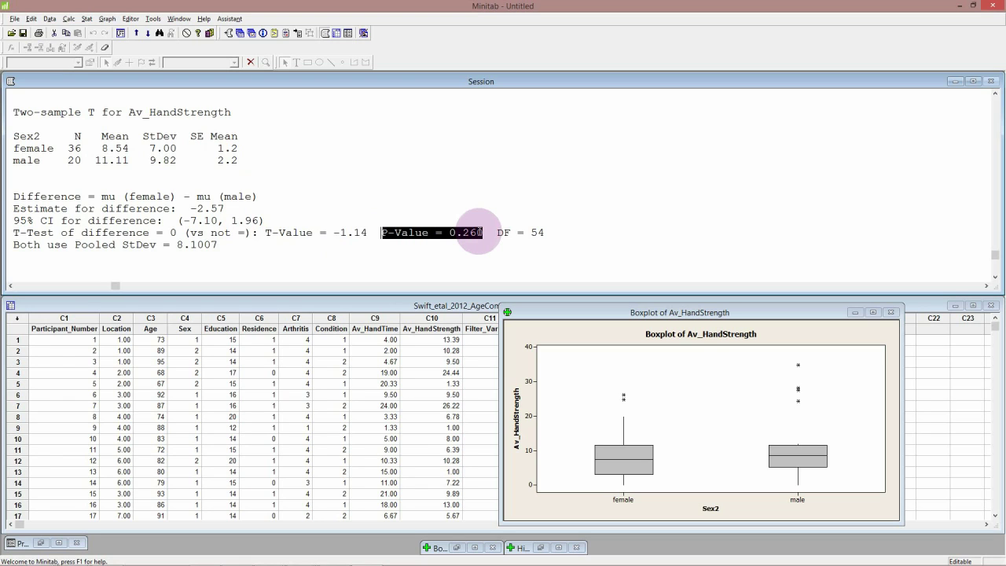
{"action": "left_click", "coordinate": [279, 369]}
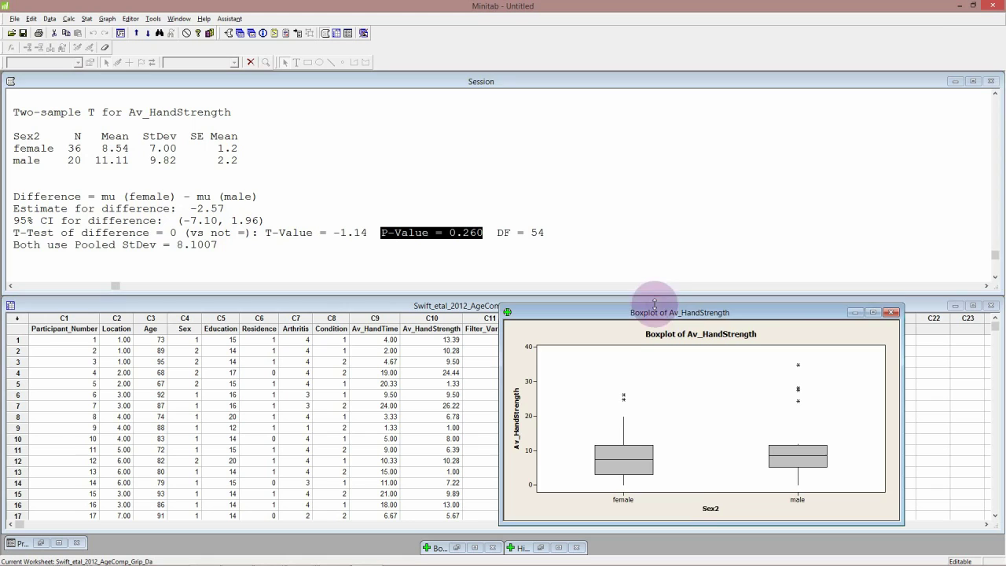
Move the Av_HandStrength by Sex2 boxplot window up and resize it to sit beside the t-test output.
{"action": "left_click_drag", "start_coordinate": [668, 312], "coordinate": [317, 314]}
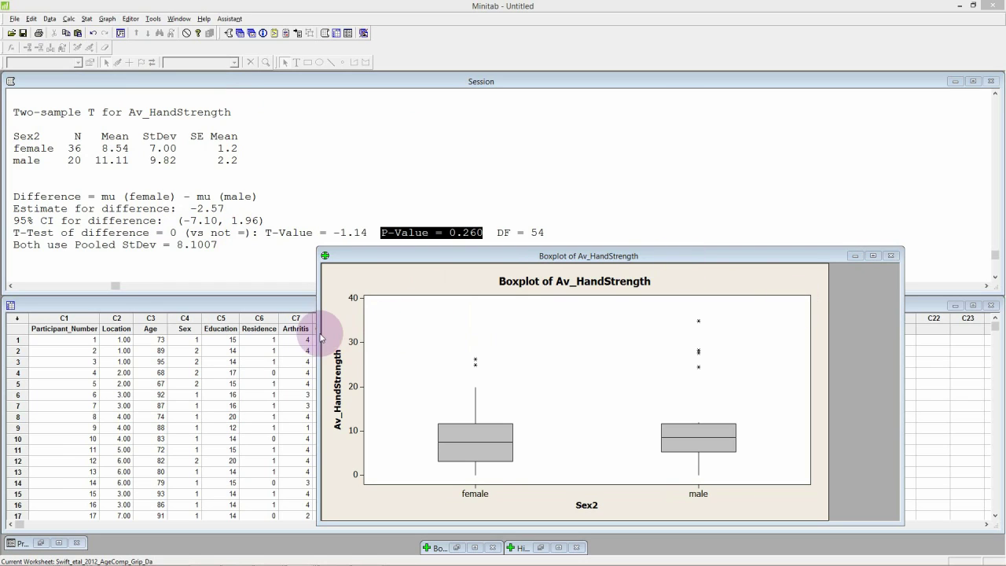
{"action": "left_click_drag", "start_coordinate": [321, 337], "coordinate": [393, 336]}
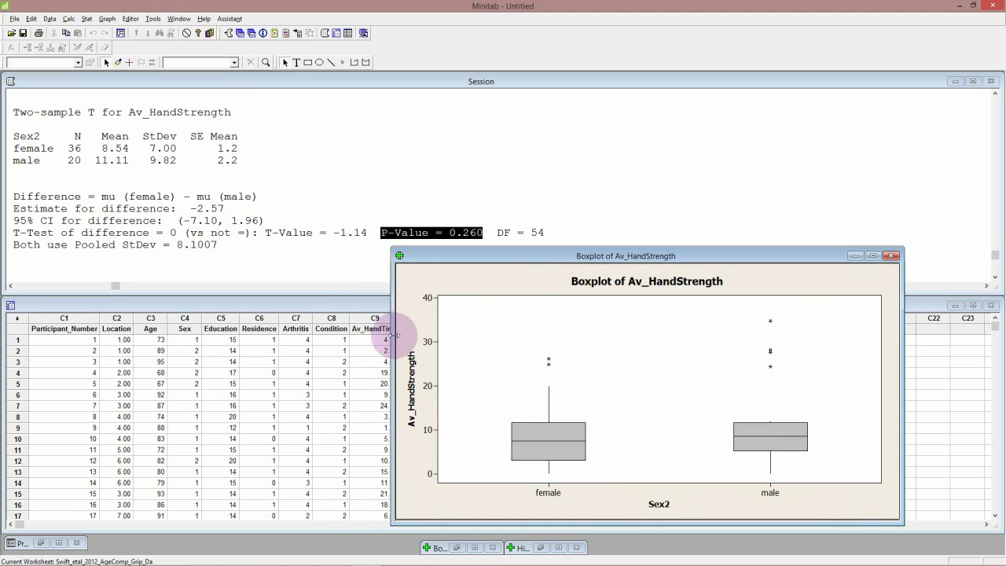
Bring the Session output forward and select DF in the T-Test results line.
{"action": "left_click", "coordinate": [501, 233]}
{"action": "double_click", "coordinate": [505, 232]}
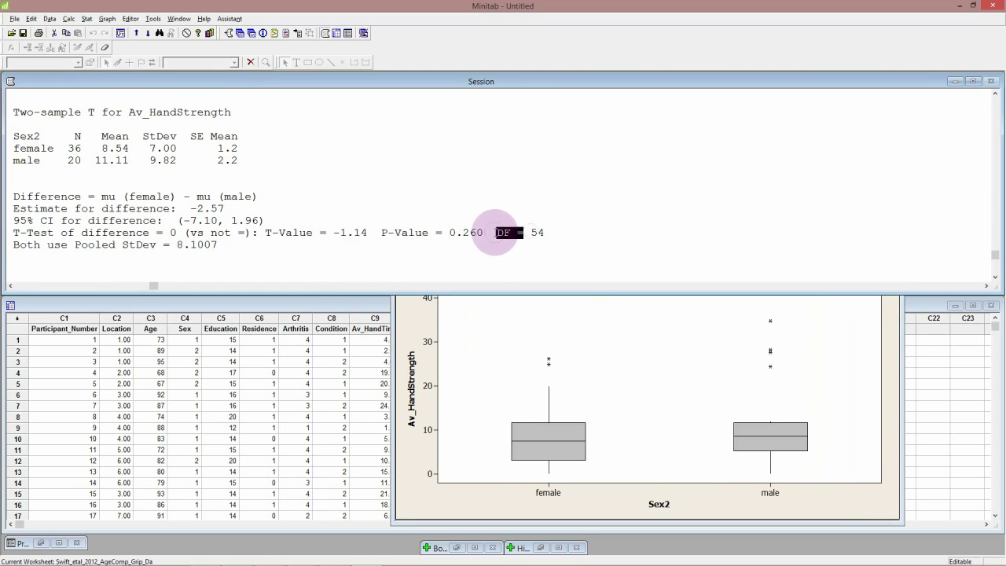
Deselect DF in the Session output so no t-test text stays highlighted.
{"action": "left_click", "coordinate": [495, 233]}
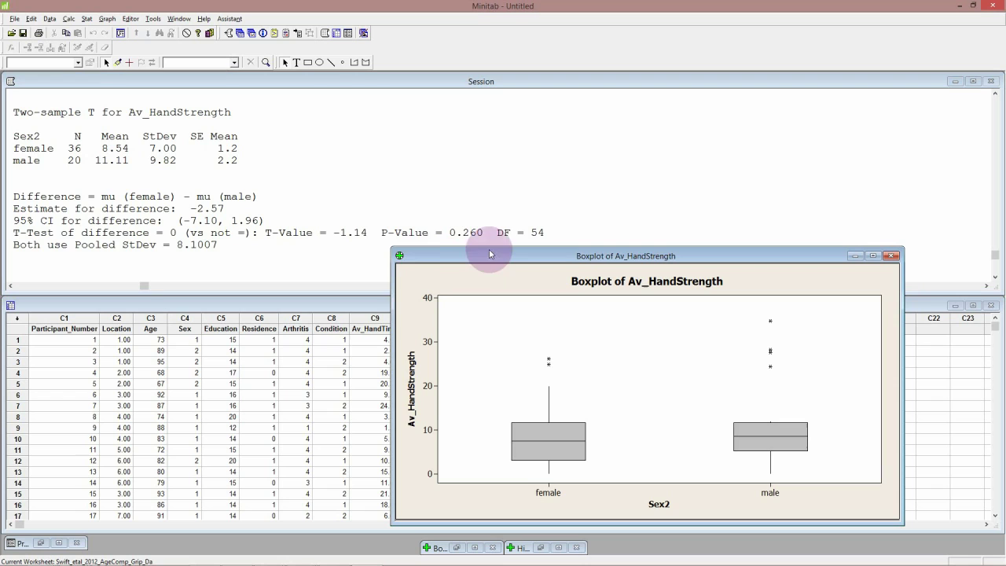
Make the Av_HandStrength boxplot window taller at the top and wider toward the left.
{"action": "left_click_drag", "start_coordinate": [490, 248], "coordinate": [491, 193]}
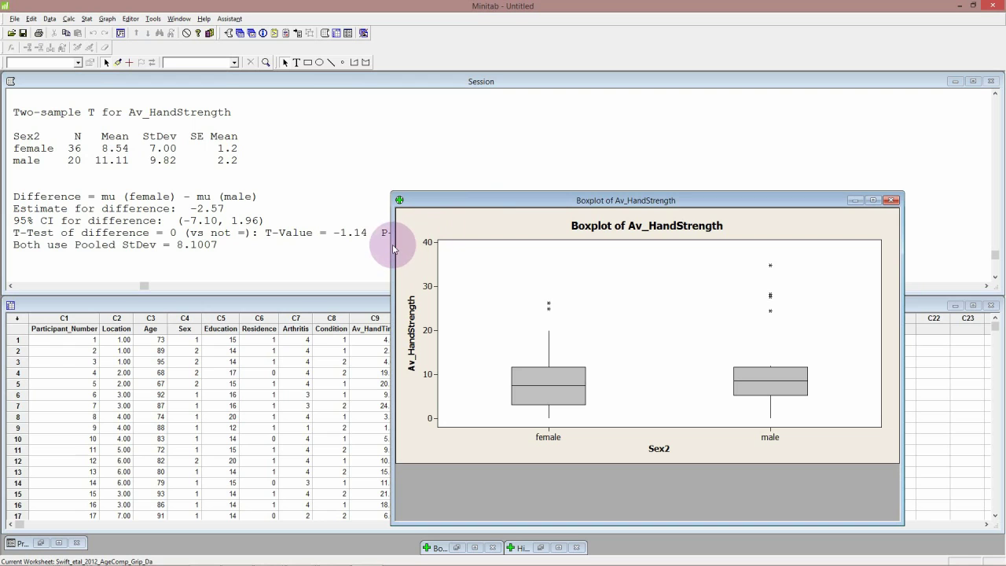
{"action": "left_click_drag", "start_coordinate": [394, 248], "coordinate": [328, 234]}
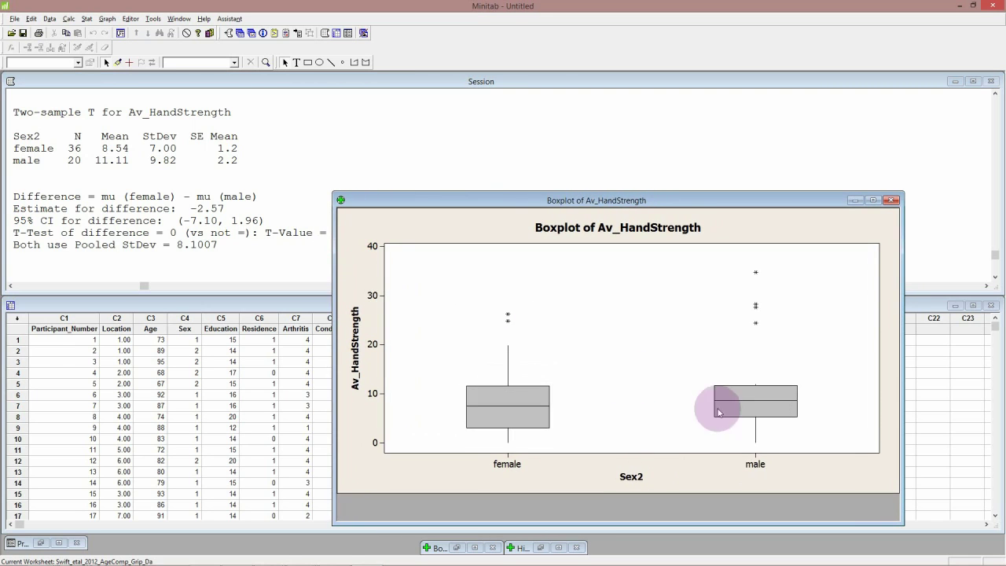